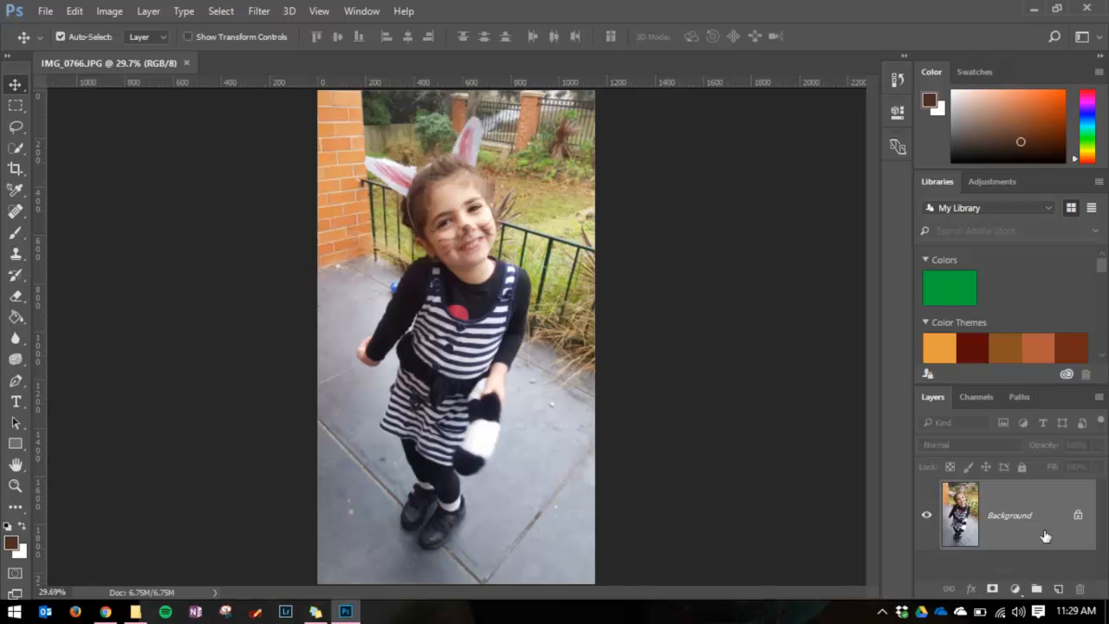
Duplicate the Background layer as "depth of field" and convert the copy to a Smart Object
{"action": "left_click_drag", "start_coordinate": [1046, 536], "coordinate": [1061, 594]}
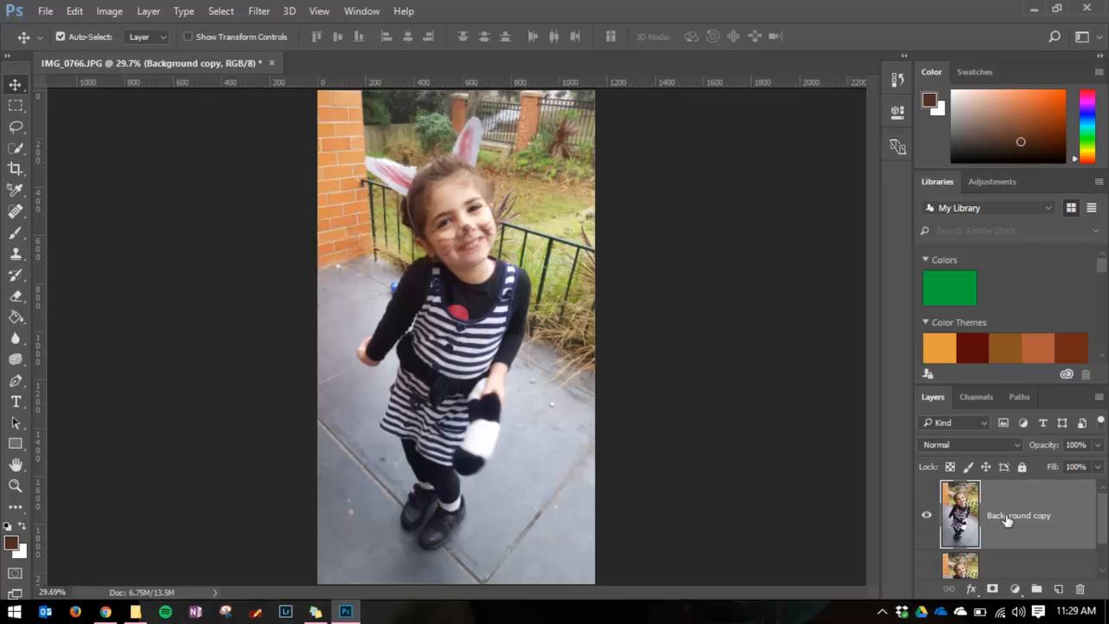
{"action": "double_click", "coordinate": [1007, 516]}
{"action": "type", "text": "depth of field"}
{"action": "key", "text": "Return"}
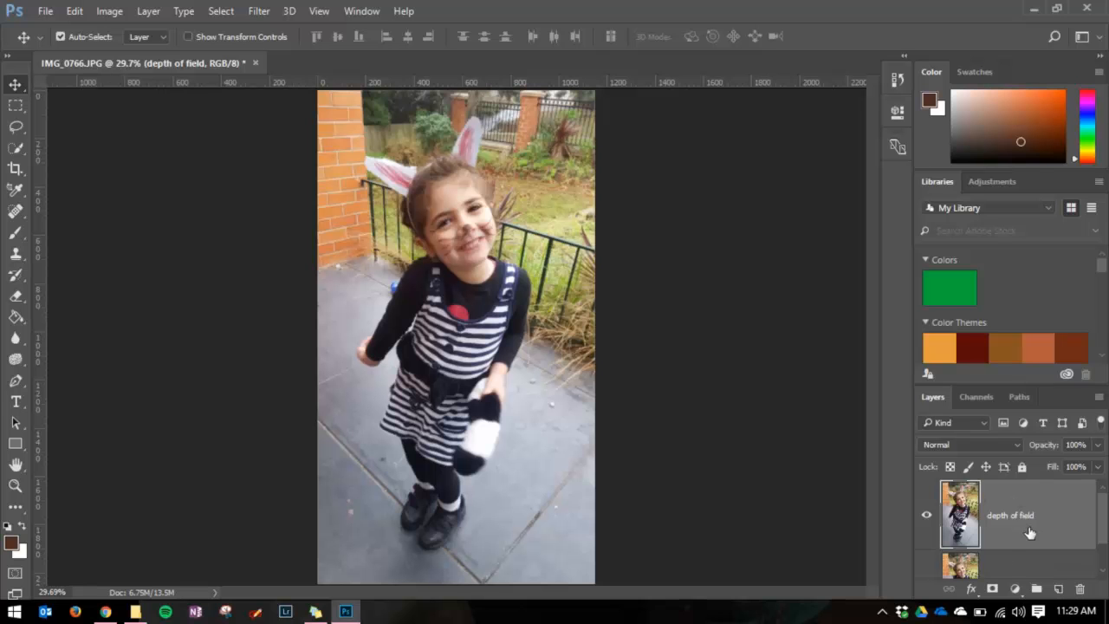
{"action": "right_click", "coordinate": [1029, 533]}
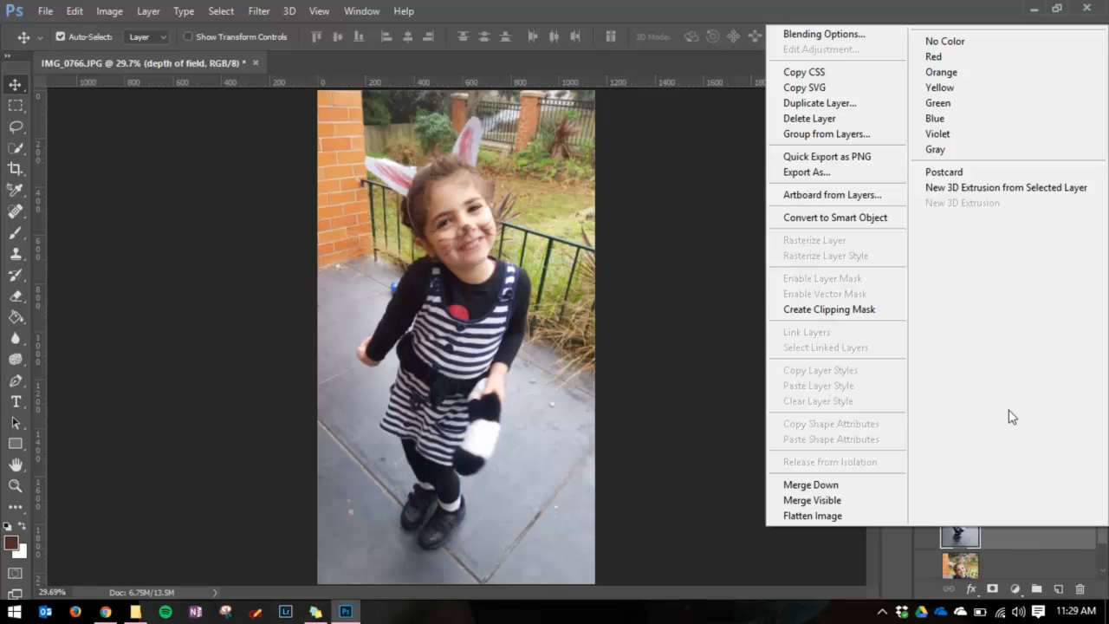
{"action": "left_click", "coordinate": [887, 224]}
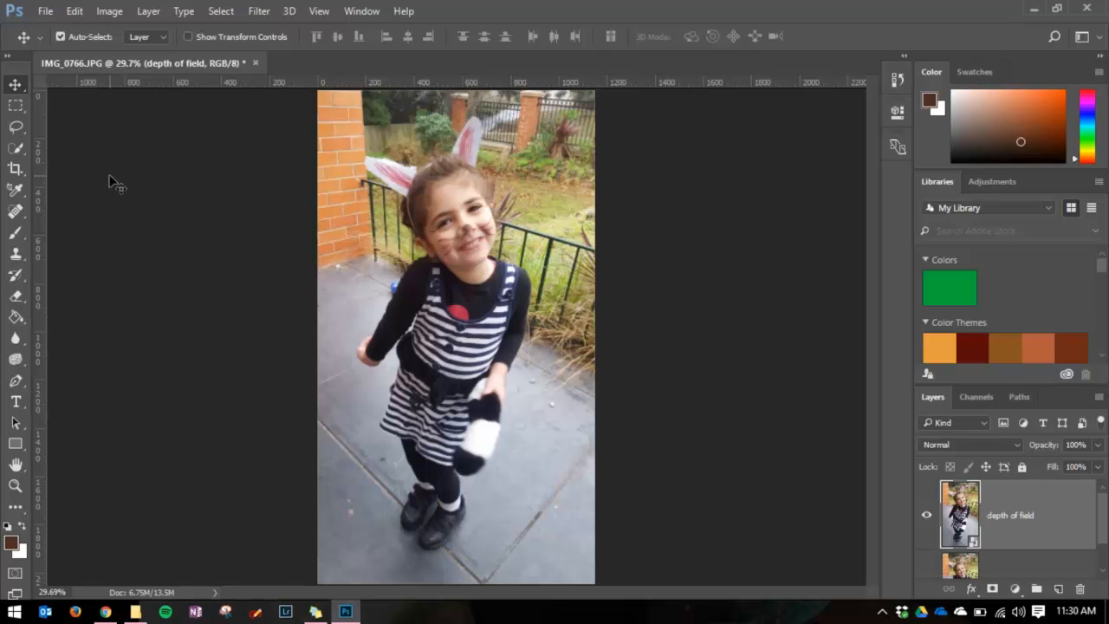
Select the whole girl, from bunny ears to shoes, with the Quick Selection tool at brush size 80
{"action": "left_click", "coordinate": [19, 151]}
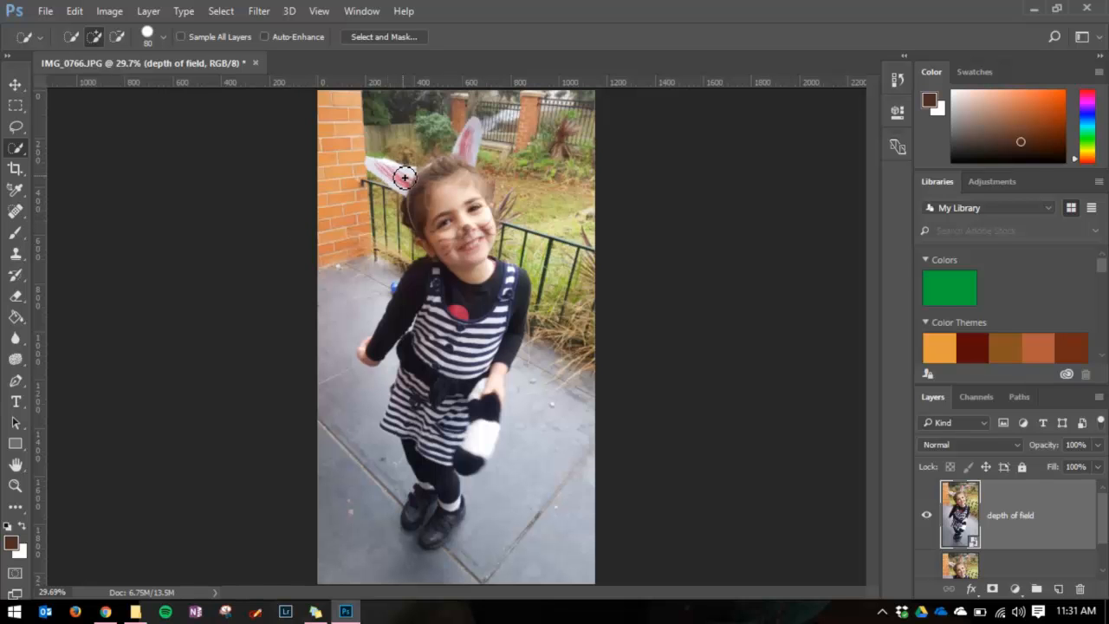
{"action": "key", "text": "bracketleft"}
{"action": "key", "text": "bracketright"}
{"action": "mouse_move", "coordinate": [379, 168]}
{"action": "left_mouse_down"}
{"action": "mouse_move", "coordinate": [452, 183]}
{"action": "mouse_move", "coordinate": [470, 149]}
{"action": "mouse_move", "coordinate": [469, 293]}
{"action": "mouse_move", "coordinate": [424, 414]}
{"action": "mouse_move", "coordinate": [419, 451]}
{"action": "mouse_move", "coordinate": [431, 469]}
{"action": "mouse_move", "coordinate": [413, 425]}
{"action": "mouse_move", "coordinate": [422, 383]}
{"action": "mouse_move", "coordinate": [444, 404]}
{"action": "mouse_move", "coordinate": [468, 379]}
{"action": "mouse_move", "coordinate": [461, 416]}
{"action": "left_mouse_up"}
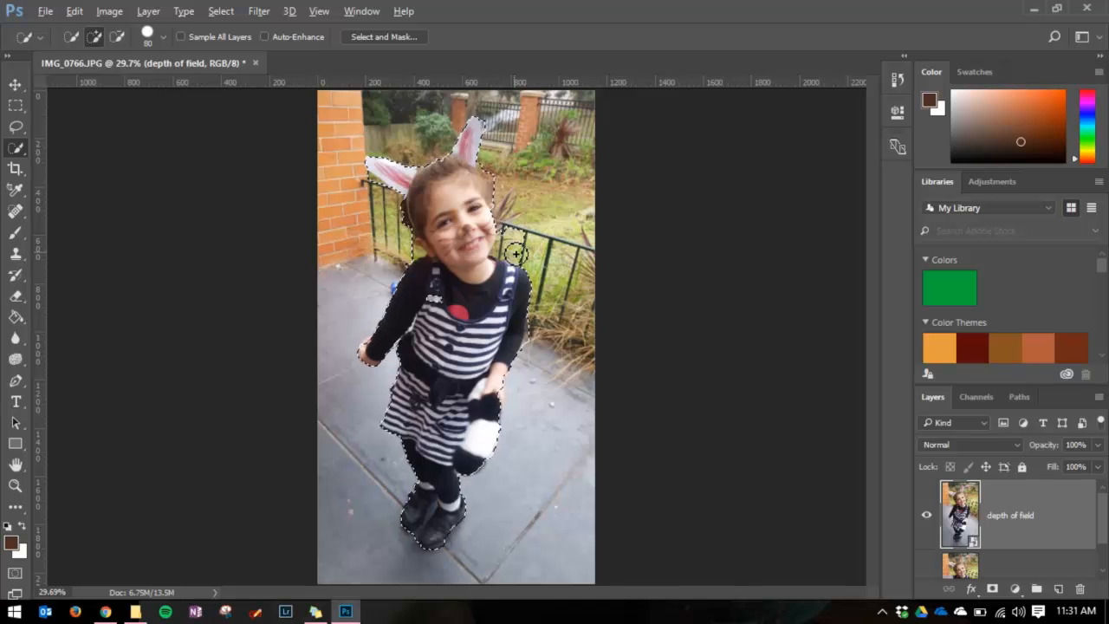
Subtract the background spill around the girl's neck and arms, reducing the brush to size 40, and invert the selection
{"action": "key", "text": "alt"}
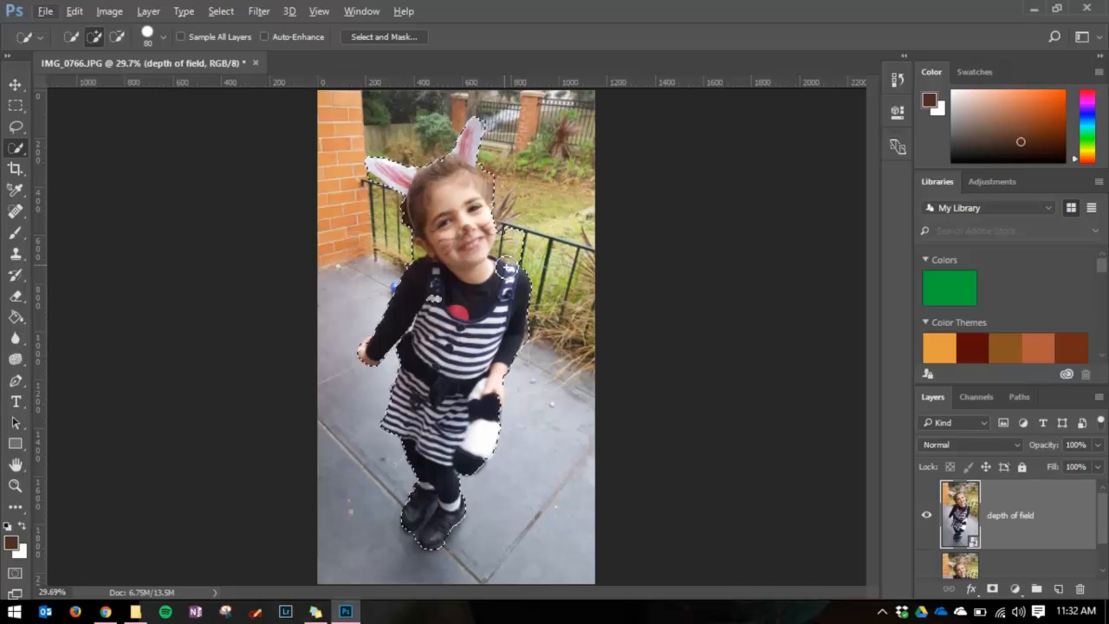
{"action": "key", "text": "alt"}
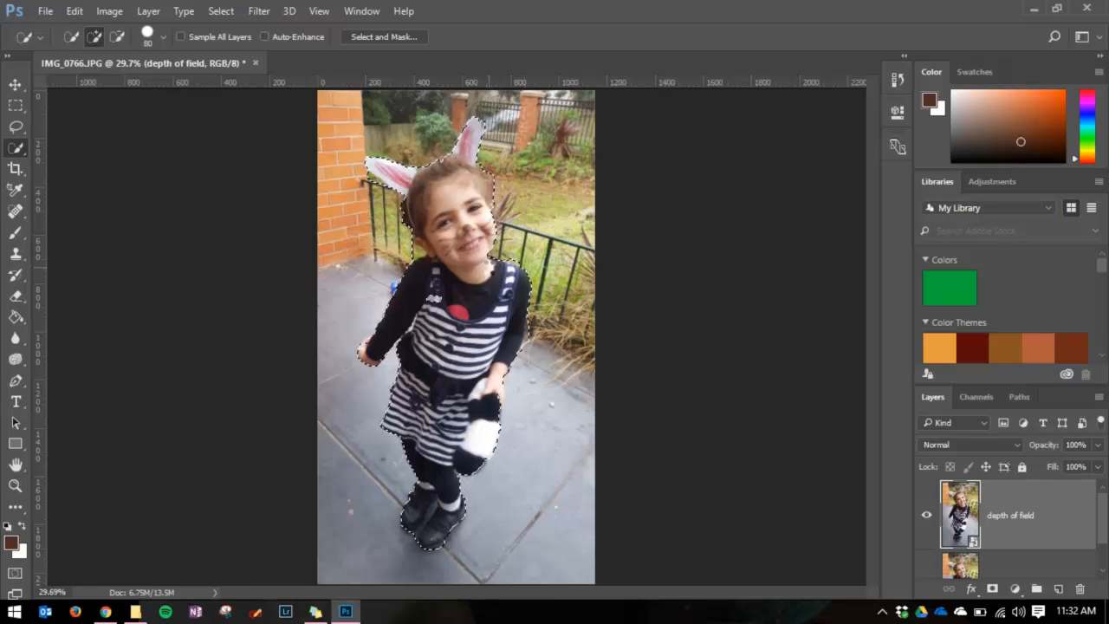
{"action": "key", "text": "alt"}
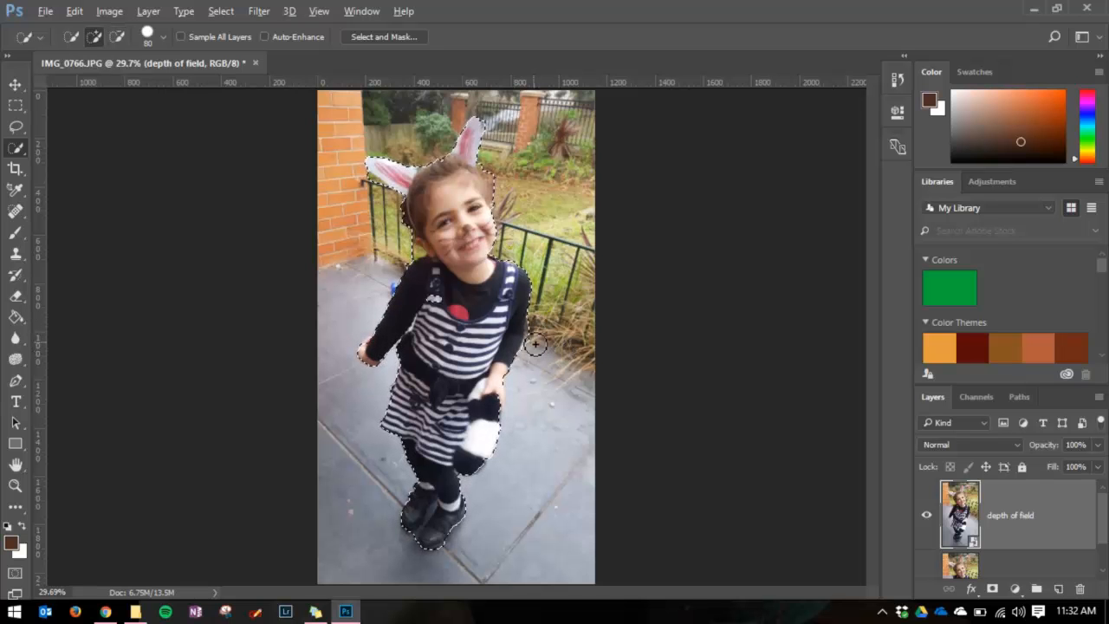
{"action": "key", "text": "alt"}
{"action": "key", "text": "alt"}
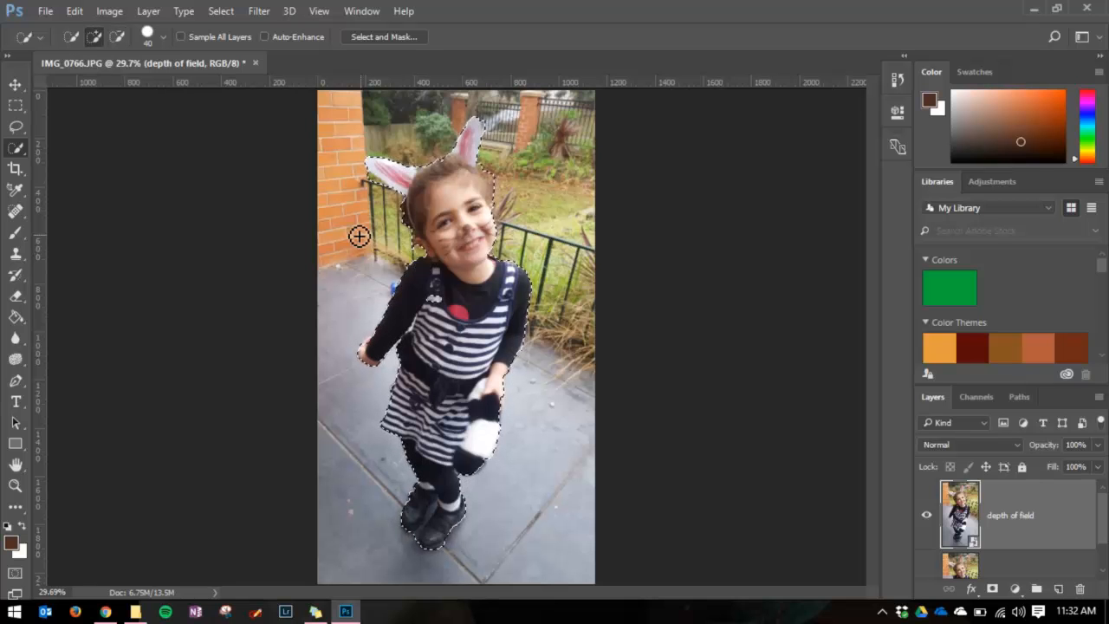
{"action": "key", "text": "alt"}
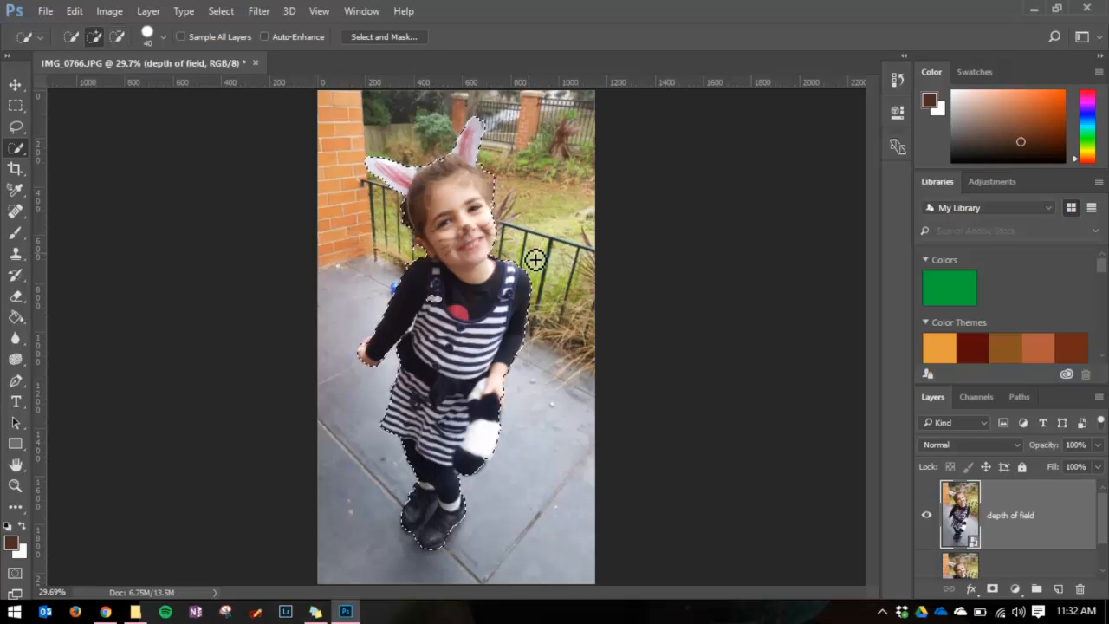
{"action": "key", "text": "alt"}
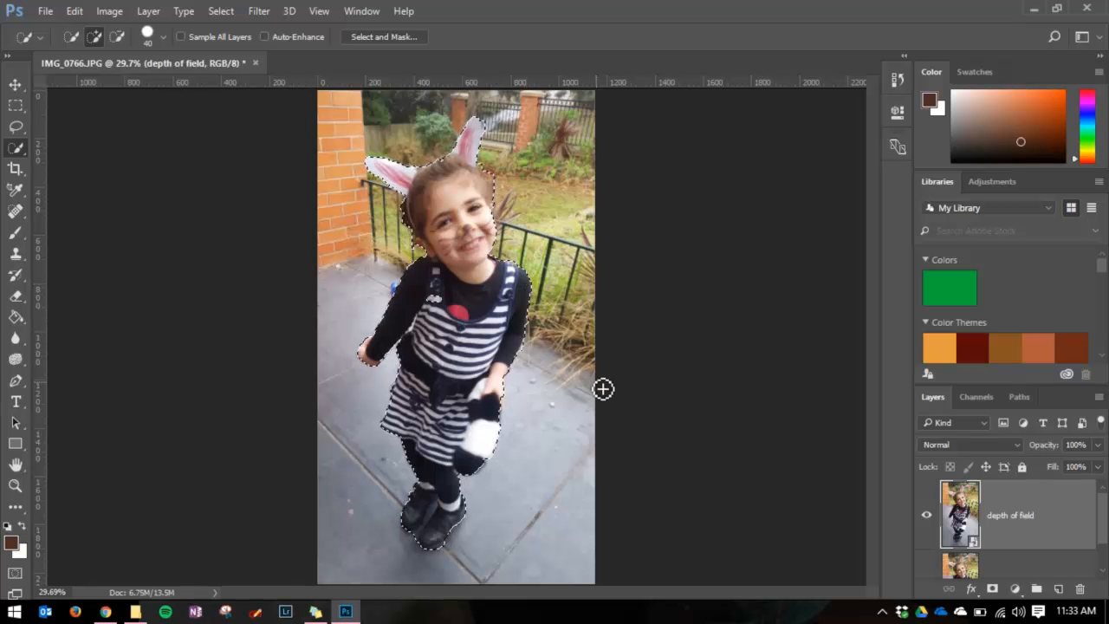
{"action": "left_click", "coordinate": [219, 12]}
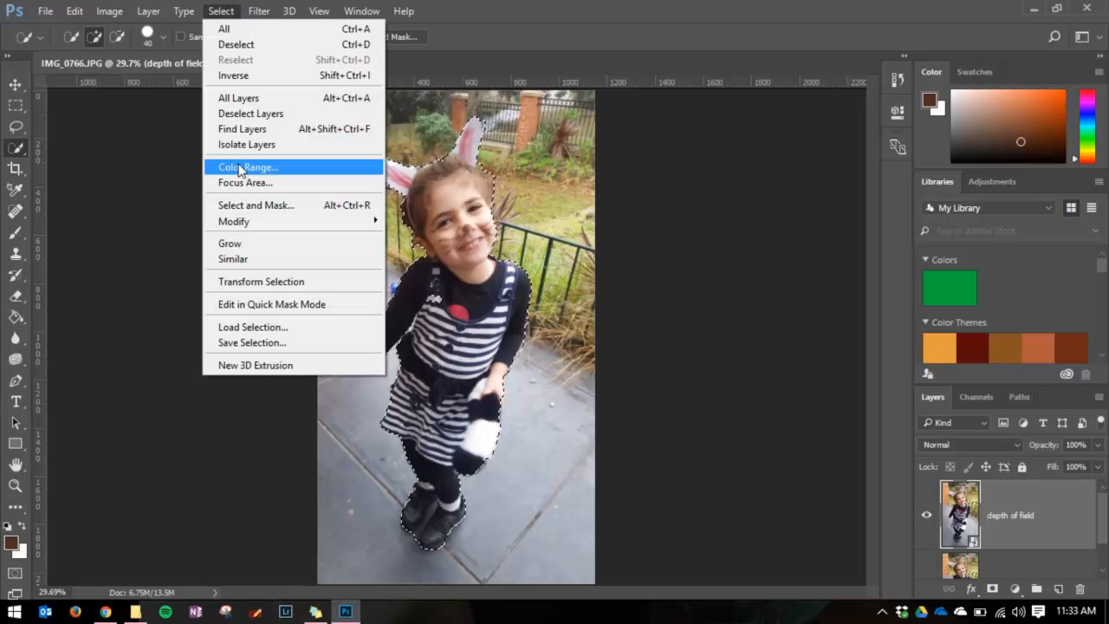
{"action": "left_click", "coordinate": [251, 76]}
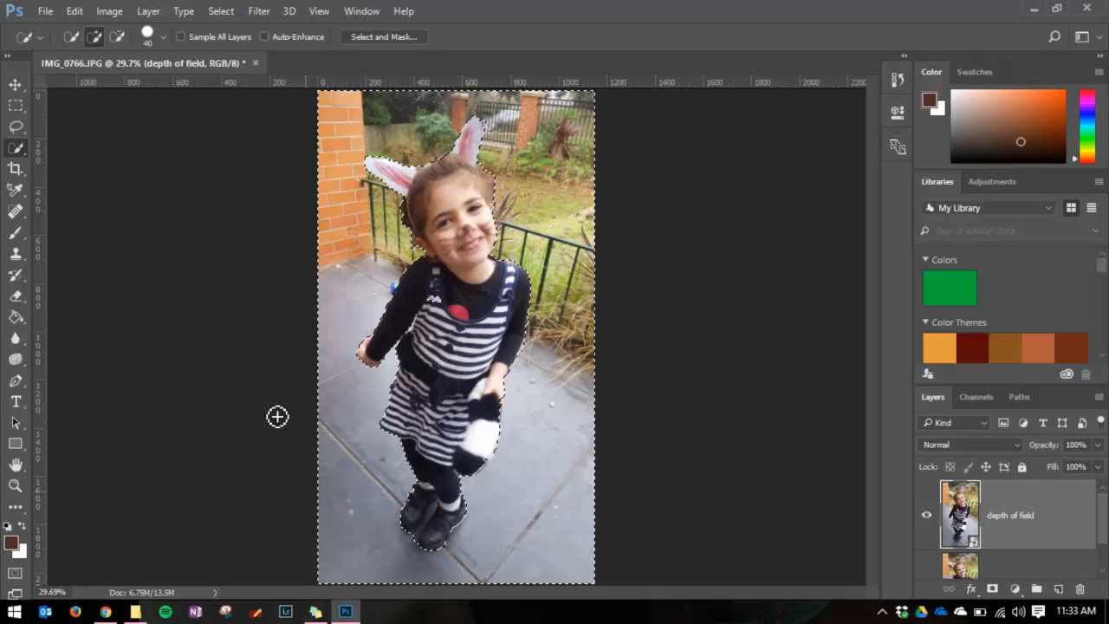
Apply a Gaussian Blur with a 4.8 pixel radius to the selected background, trying stronger and weaker radii first
{"action": "left_click", "coordinate": [261, 11]}
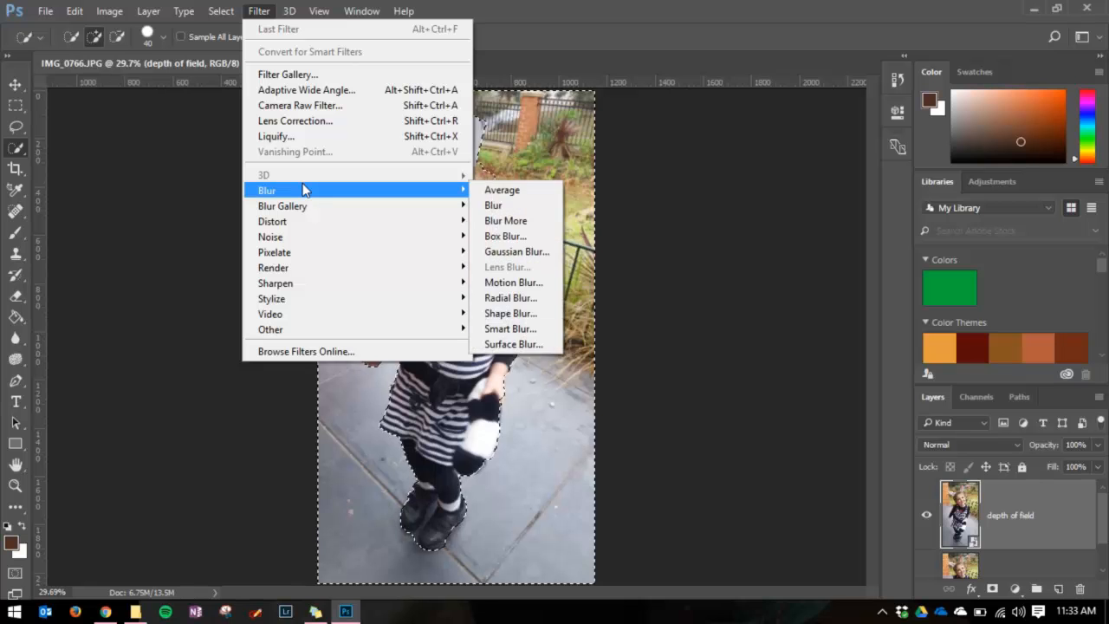
{"action": "left_click", "coordinate": [515, 252]}
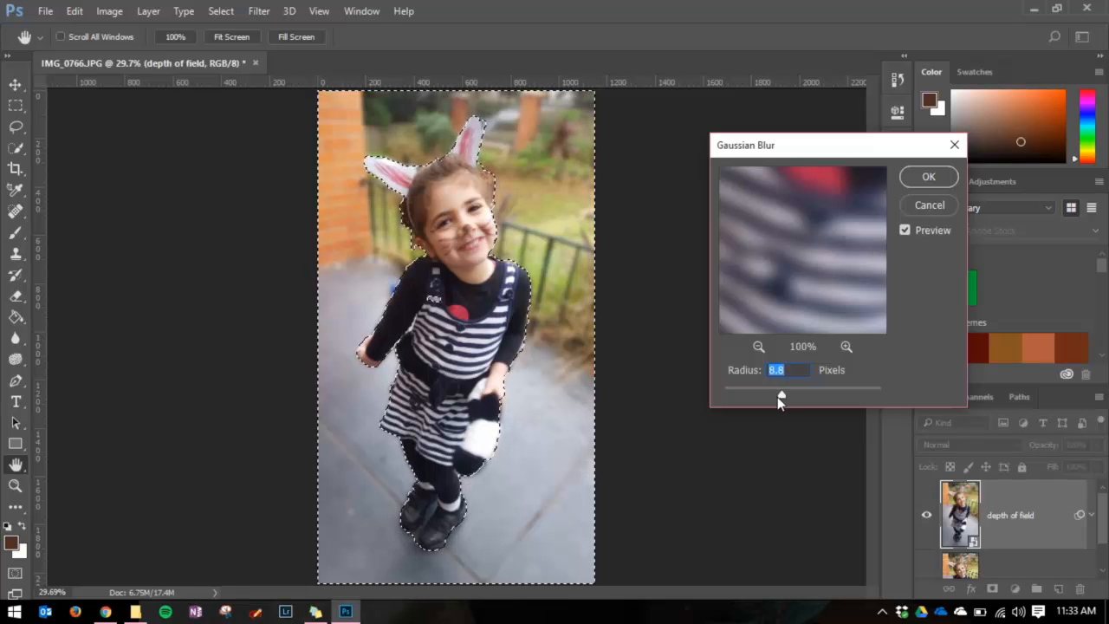
{"action": "left_click_drag", "start_coordinate": [782, 399], "coordinate": [832, 399]}
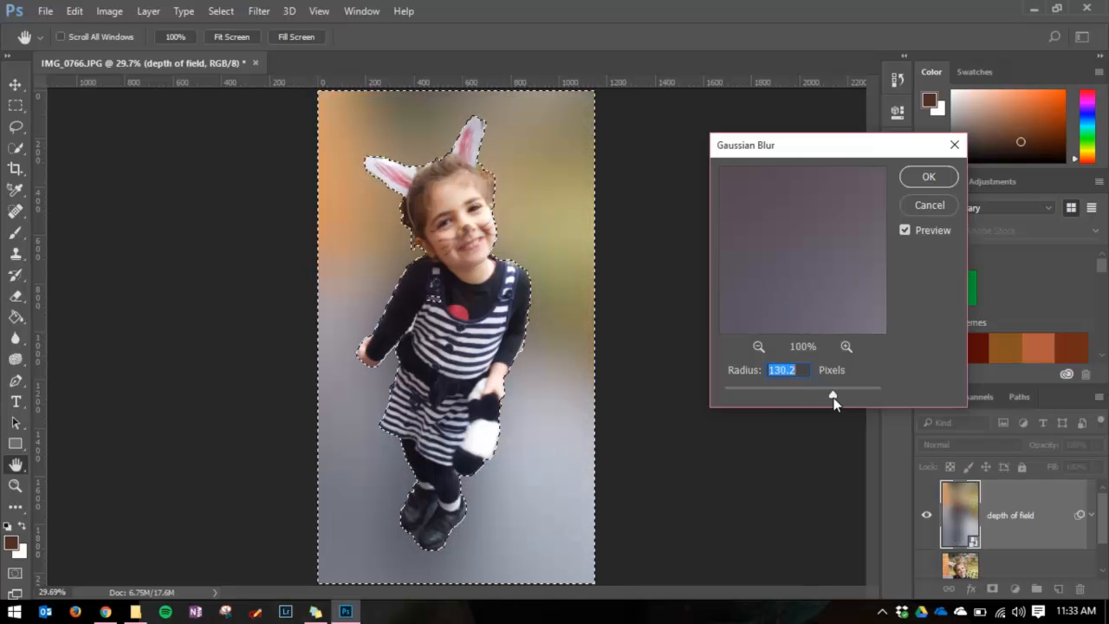
{"action": "left_click_drag", "start_coordinate": [832, 399], "coordinate": [800, 399]}
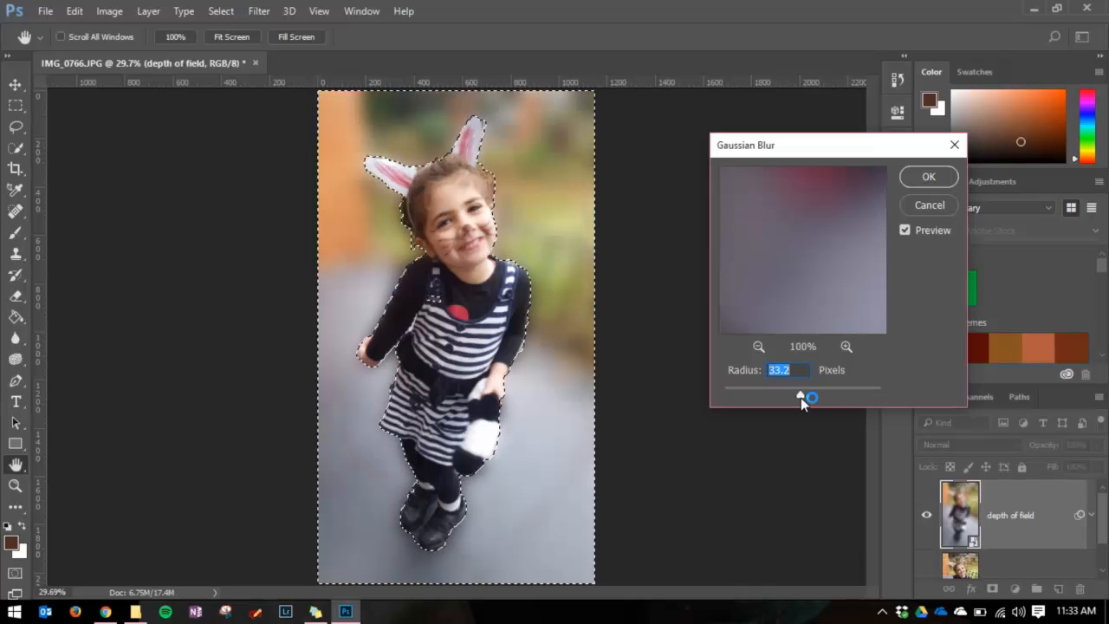
{"action": "left_click_drag", "start_coordinate": [796, 399], "coordinate": [763, 399]}
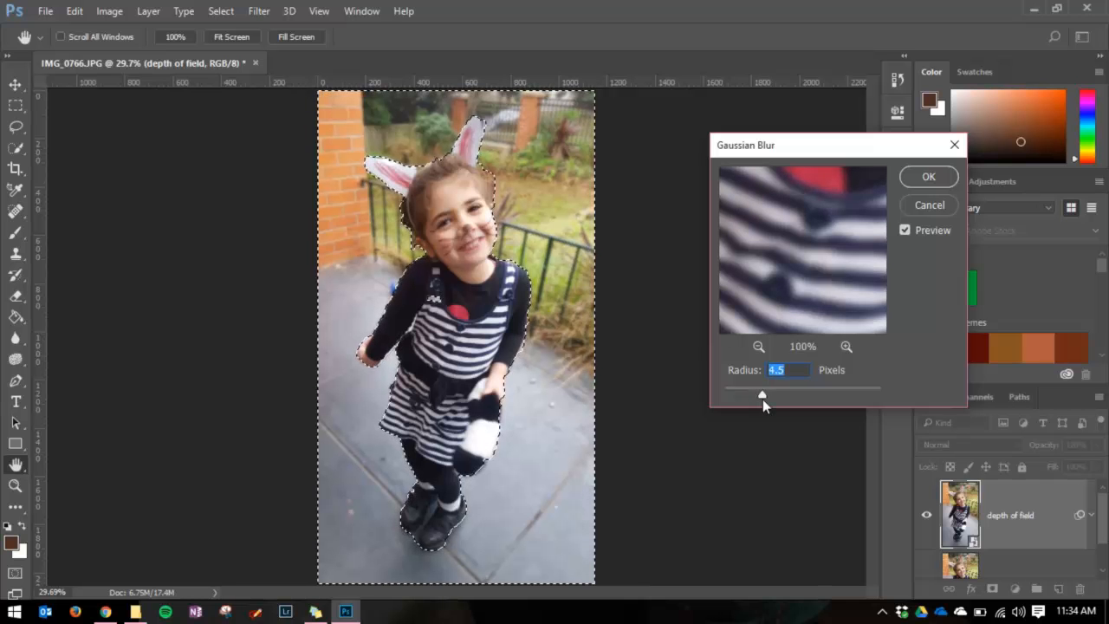
{"action": "left_click_drag", "start_coordinate": [763, 397], "coordinate": [888, 405]}
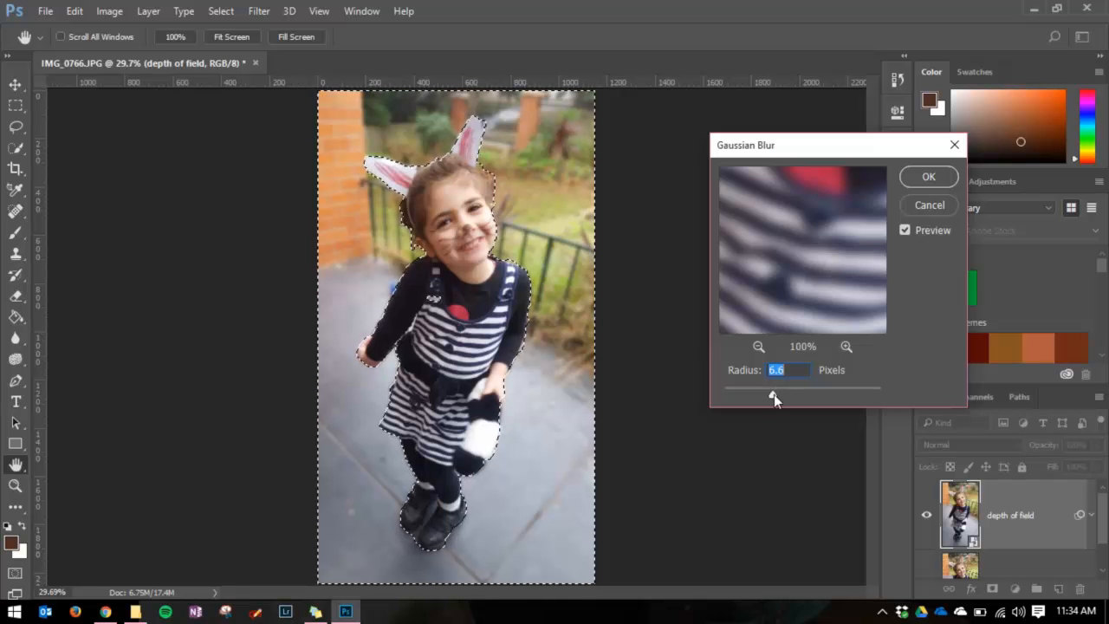
{"action": "left_click_drag", "start_coordinate": [773, 394], "coordinate": [765, 394]}
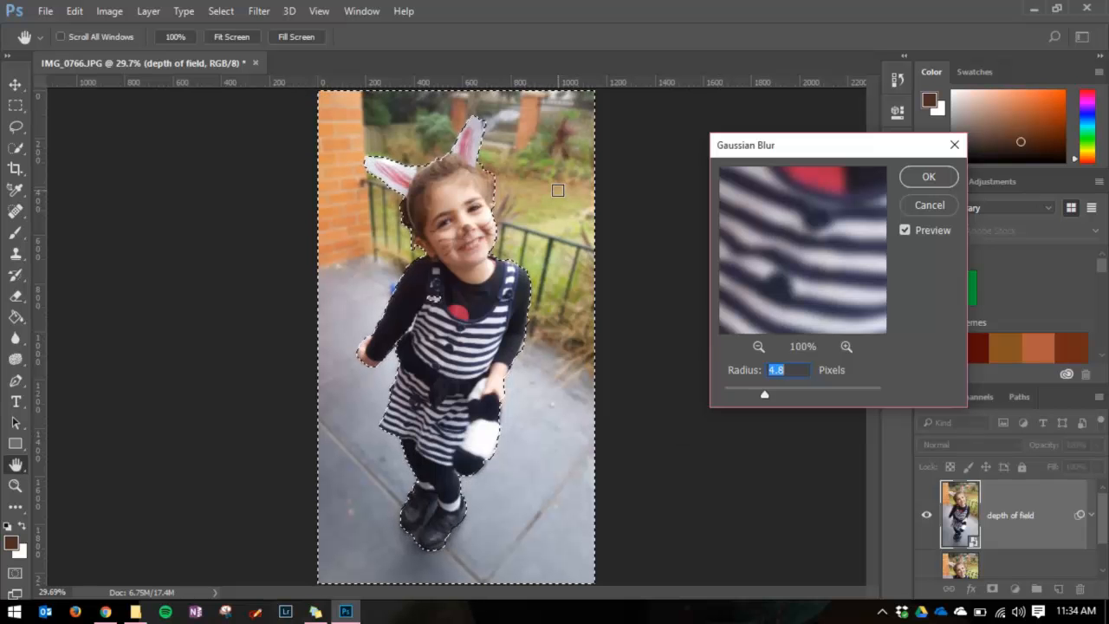
{"action": "left_click", "coordinate": [930, 177]}
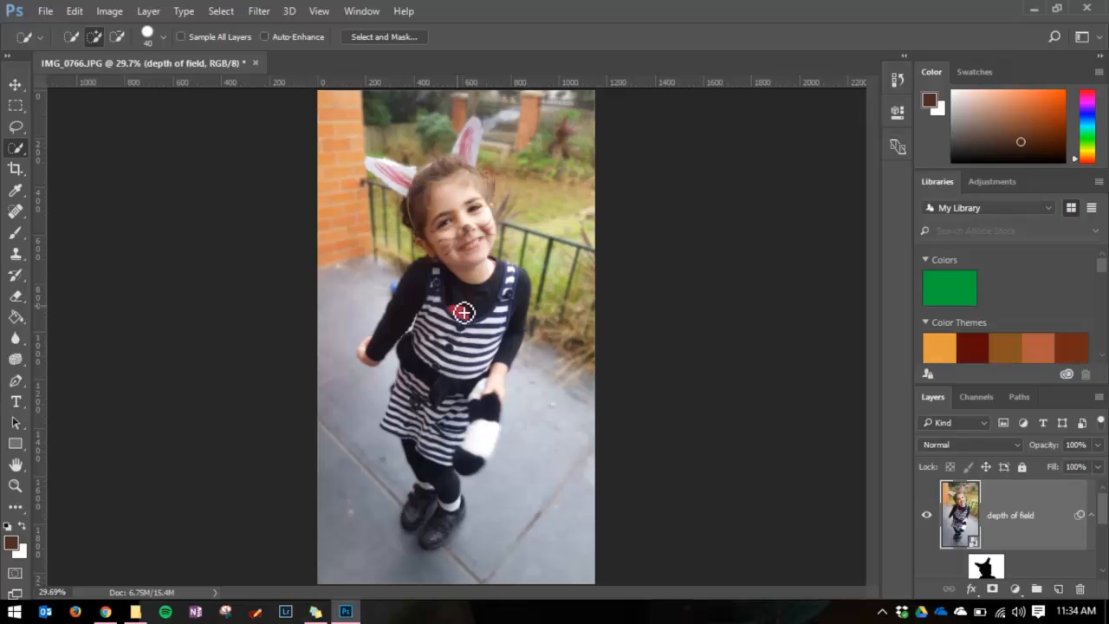
Undo the Gaussian Blur and try to subtract the stray patch by the dress strap with the Quick Selection tool
{"action": "left_click", "coordinate": [71, 10]}
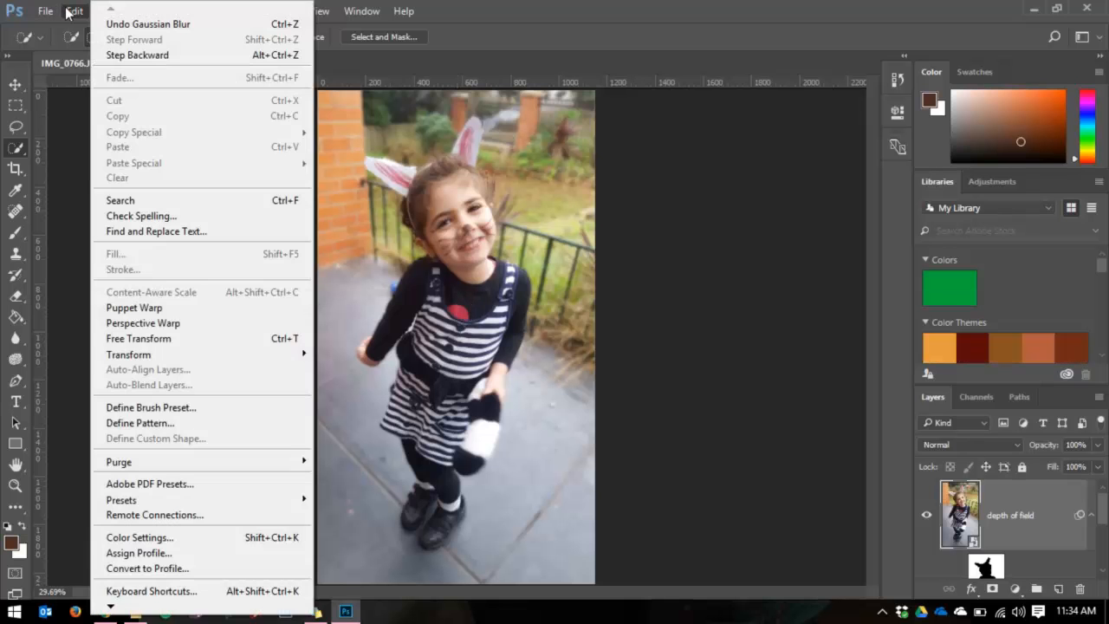
{"action": "left_click", "coordinate": [139, 24]}
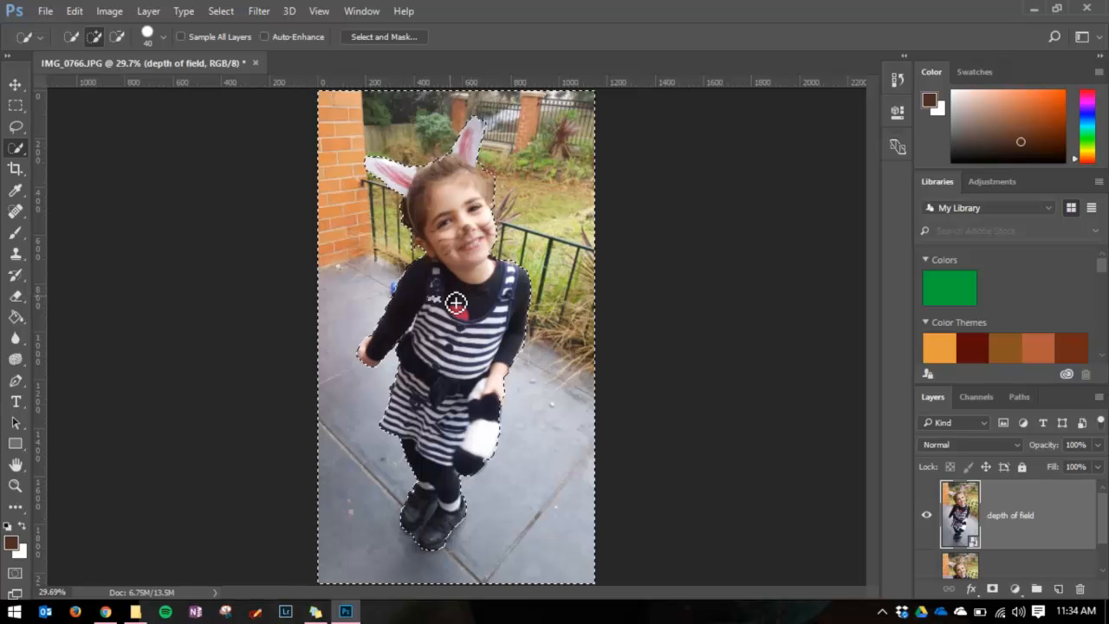
{"action": "key", "text": "alt"}
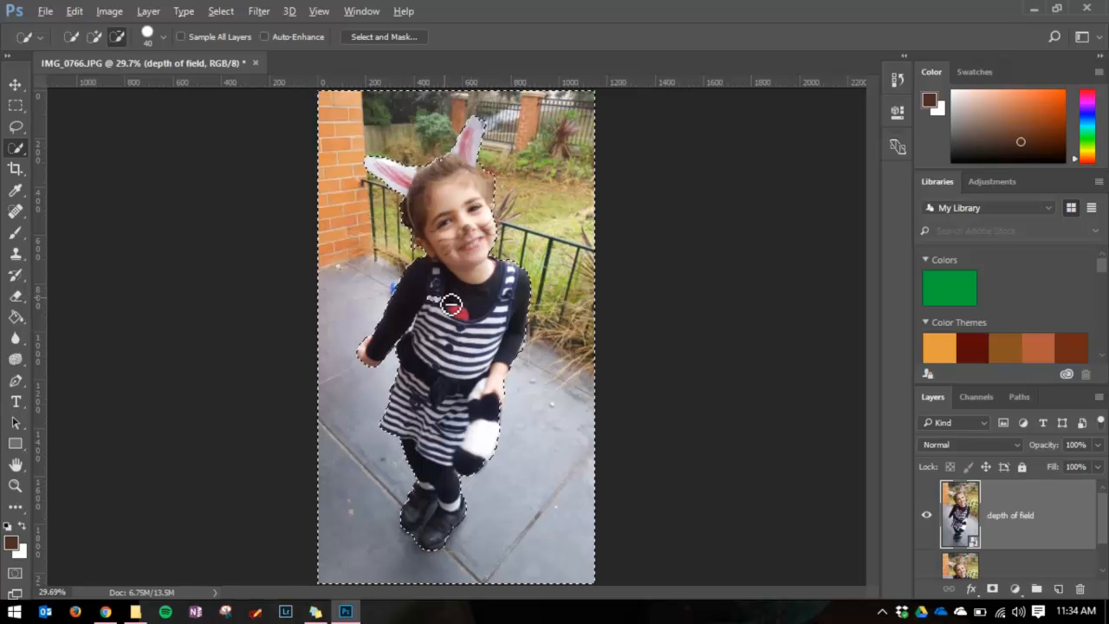
{"action": "left_click", "coordinate": [451, 306], "text": "alt"}
{"action": "key", "text": "ctrl+z"}
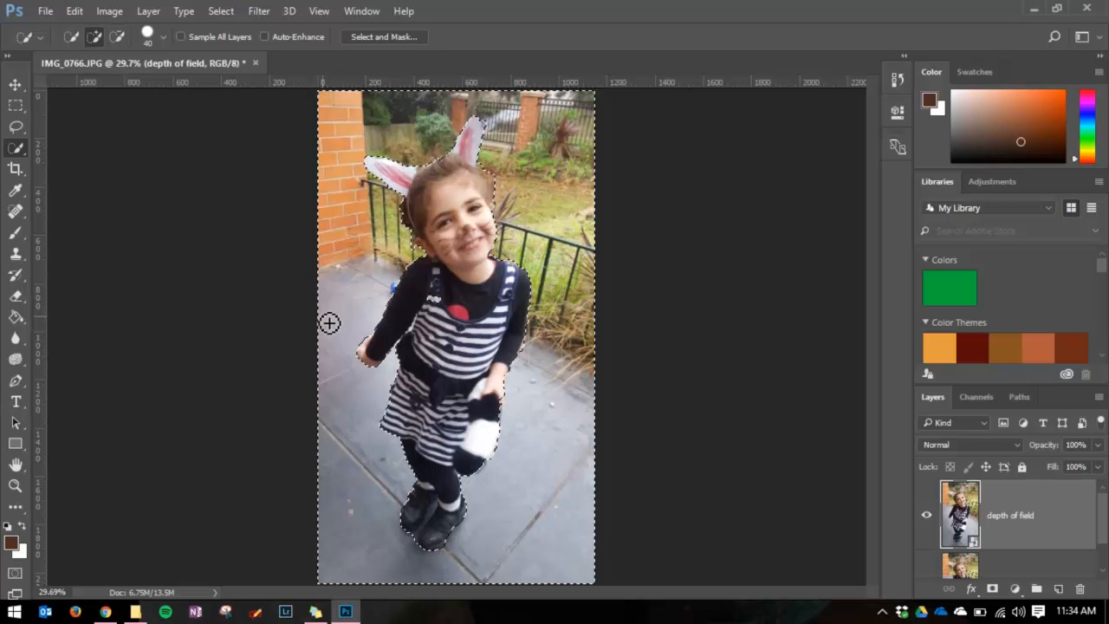
Subtract the stray patch by the dress strap from the selection with the Rectangular Marquee tool
{"action": "left_click", "coordinate": [15, 105]}
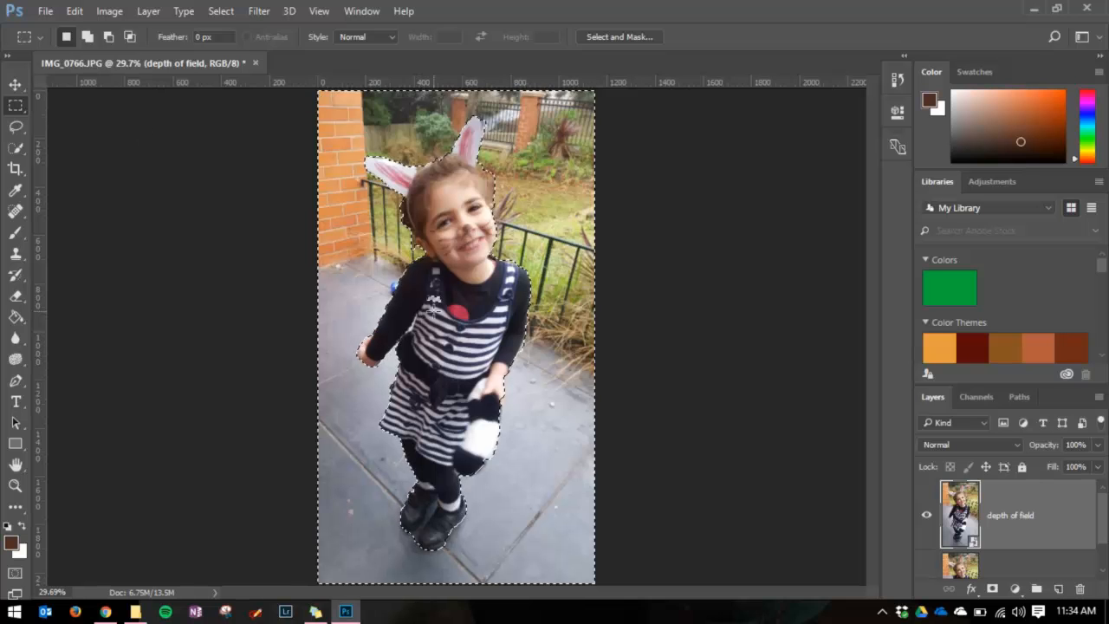
{"action": "key", "text": "alt"}
{"action": "left_click_drag", "start_coordinate": [443, 301], "coordinate": [446, 302]}
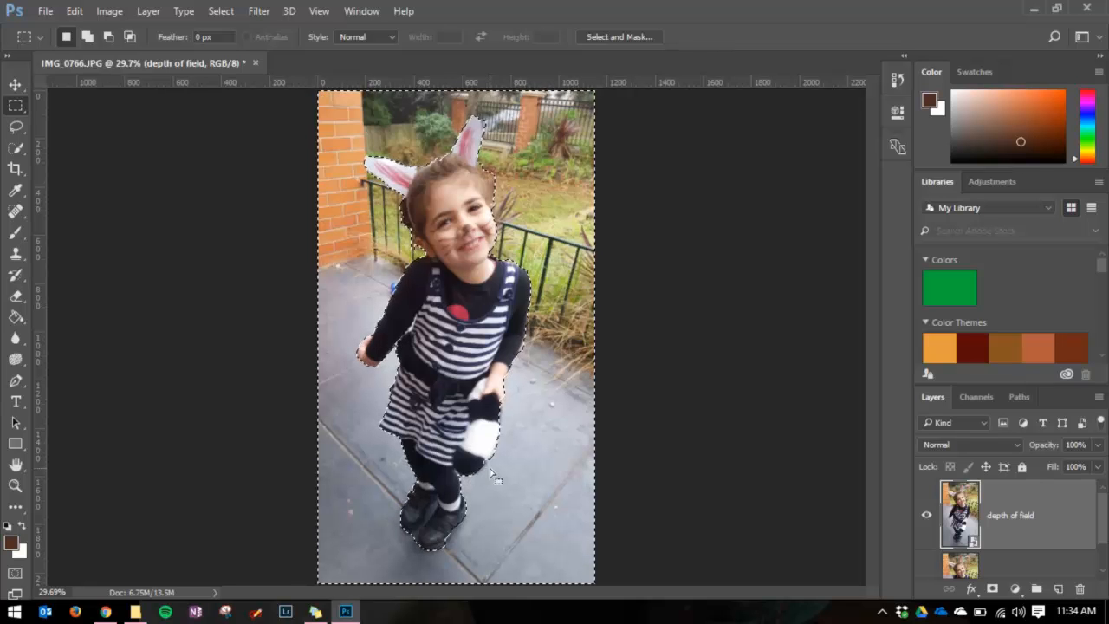
Apply a Gaussian Blur with a 4.8 pixel radius to the cleaned-up background selection
{"action": "left_click", "coordinate": [259, 12]}
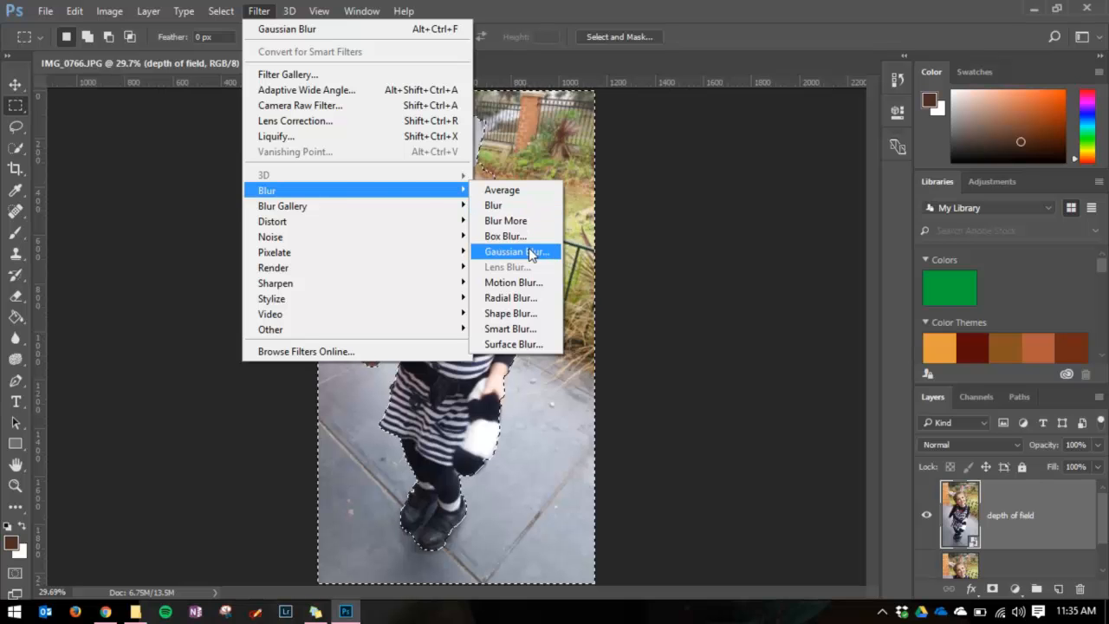
{"action": "left_click", "coordinate": [528, 252]}
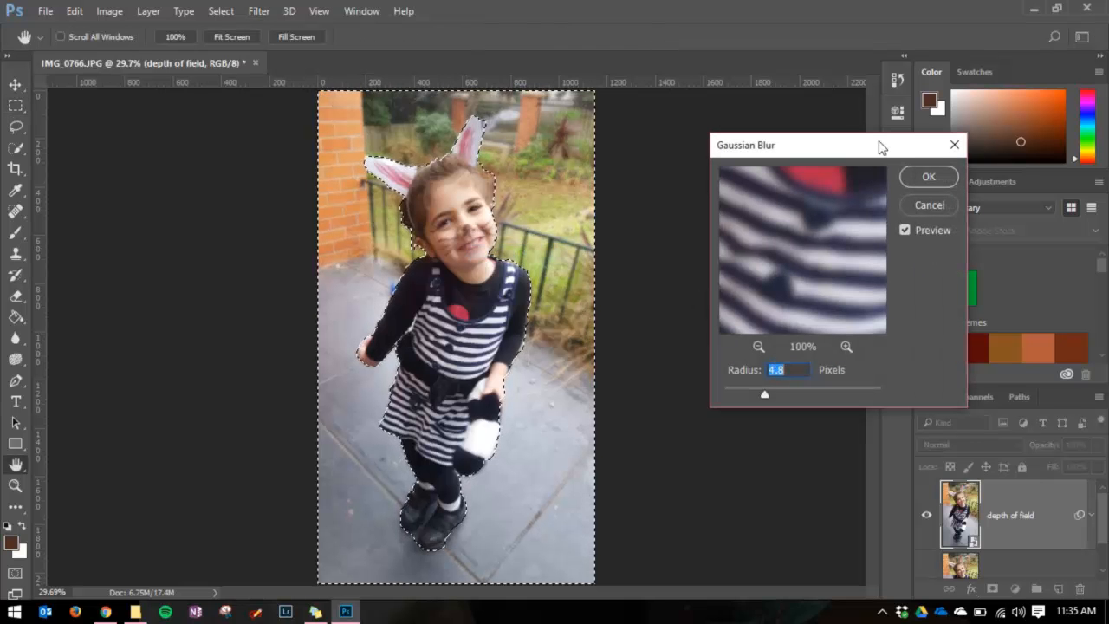
{"action": "left_click", "coordinate": [904, 178]}
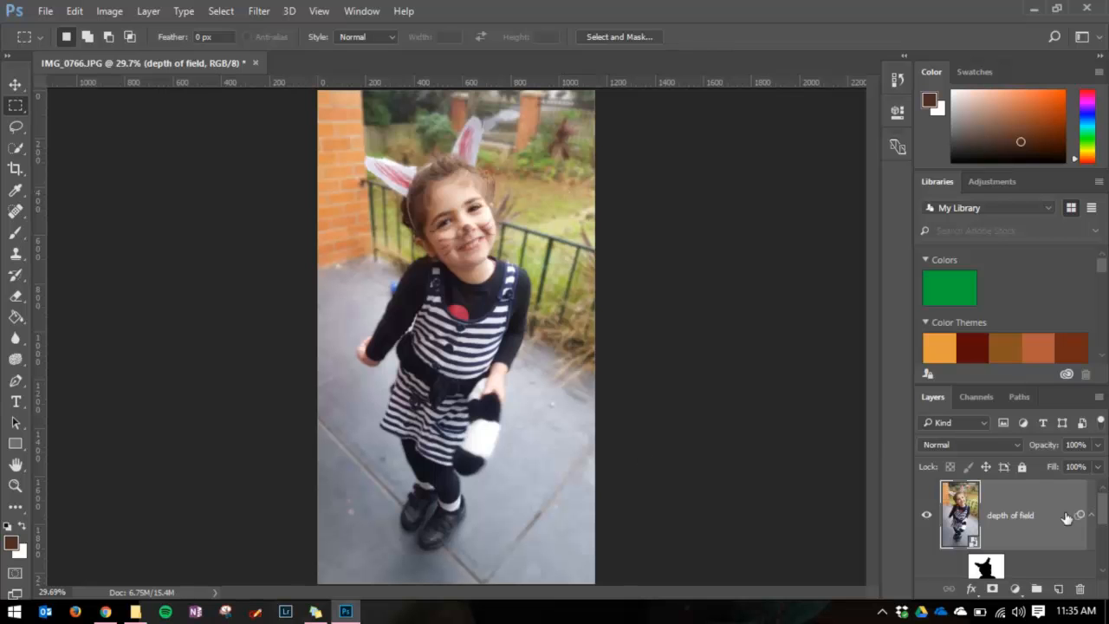
Hide and show the "depth of field" layer to compare the photo before and after the blur
{"action": "left_click", "coordinate": [928, 518]}
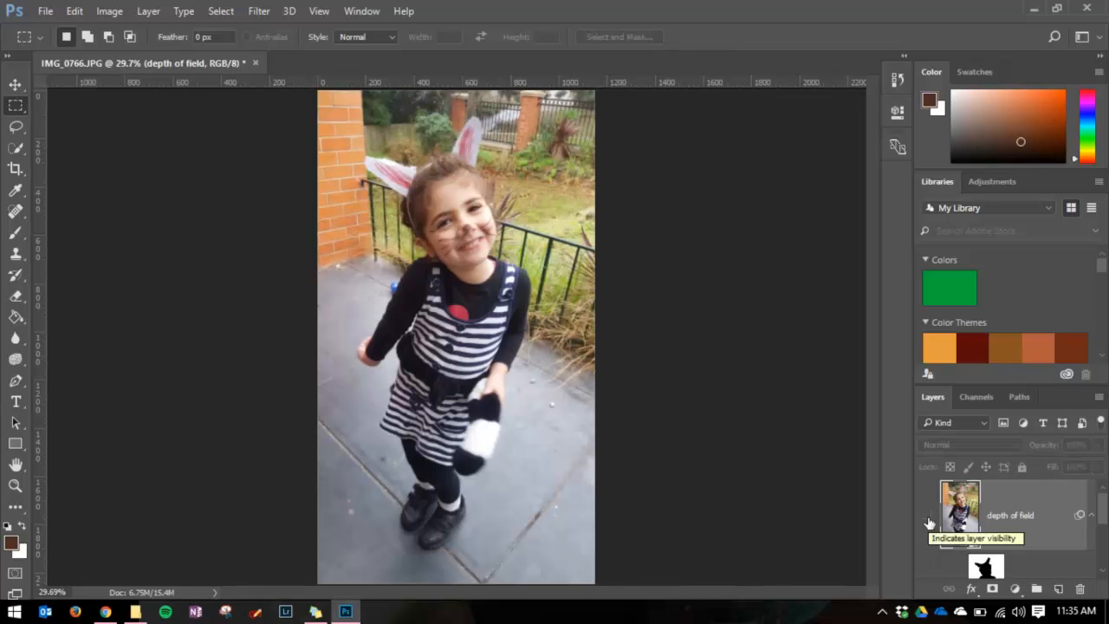
{"action": "left_click", "coordinate": [927, 518]}
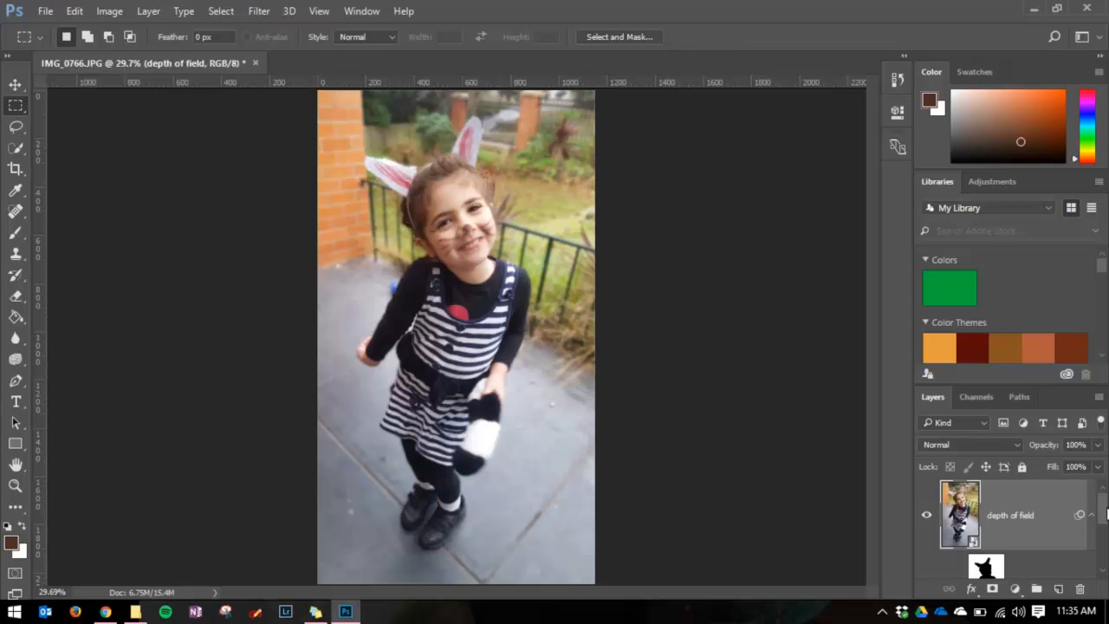
Inspect the "depth of field" layer's smart filter mask and its Gaussian Blur settings without changing them
{"action": "scroll", "coordinate": [1106, 513], "scroll_direction": "down", "scroll_amount": 2}
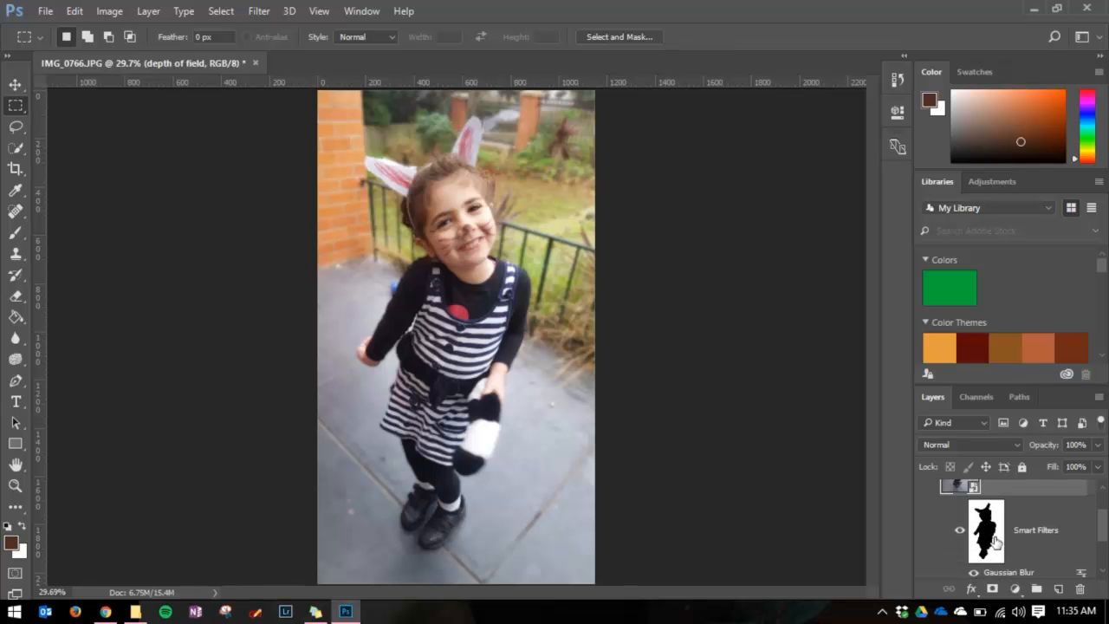
{"action": "left_click", "coordinate": [995, 540]}
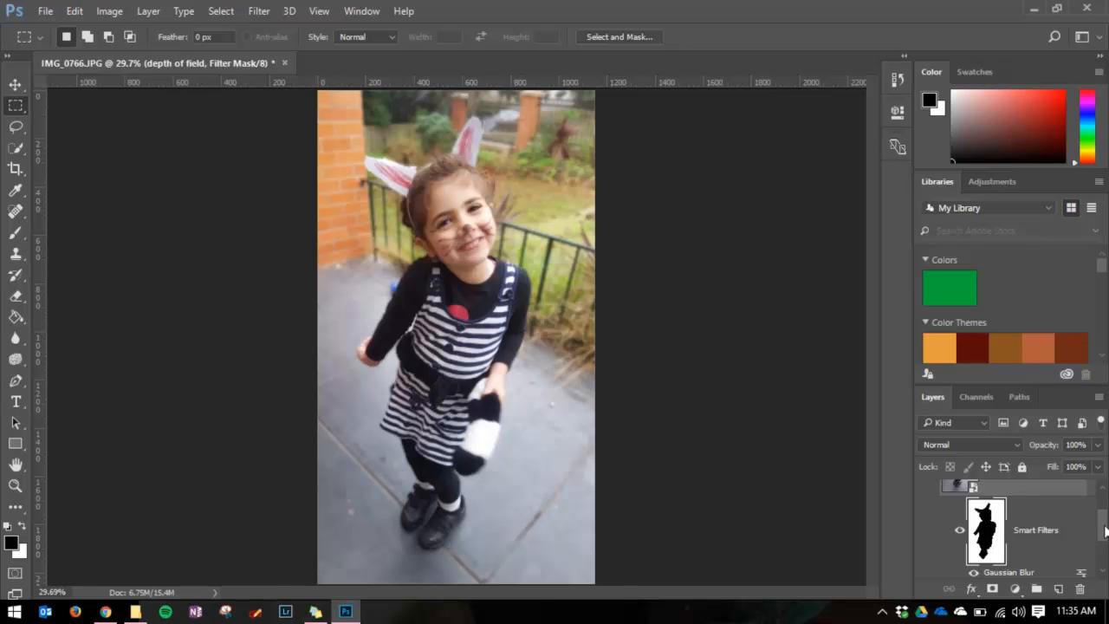
{"action": "mouse_move", "coordinate": [1105, 531]}
{"action": "left_mouse_down"}
{"action": "mouse_move", "coordinate": [1105, 513]}
{"action": "mouse_move", "coordinate": [1104, 548]}
{"action": "left_mouse_up"}
{"action": "double_click", "coordinate": [1010, 523]}
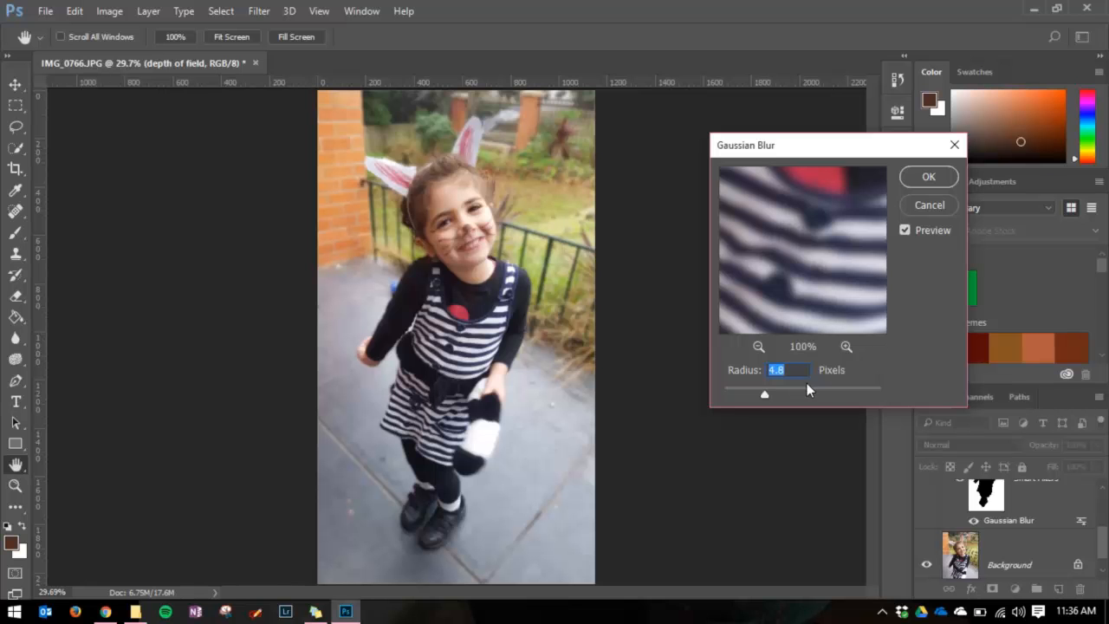
{"action": "left_click", "coordinate": [921, 207]}
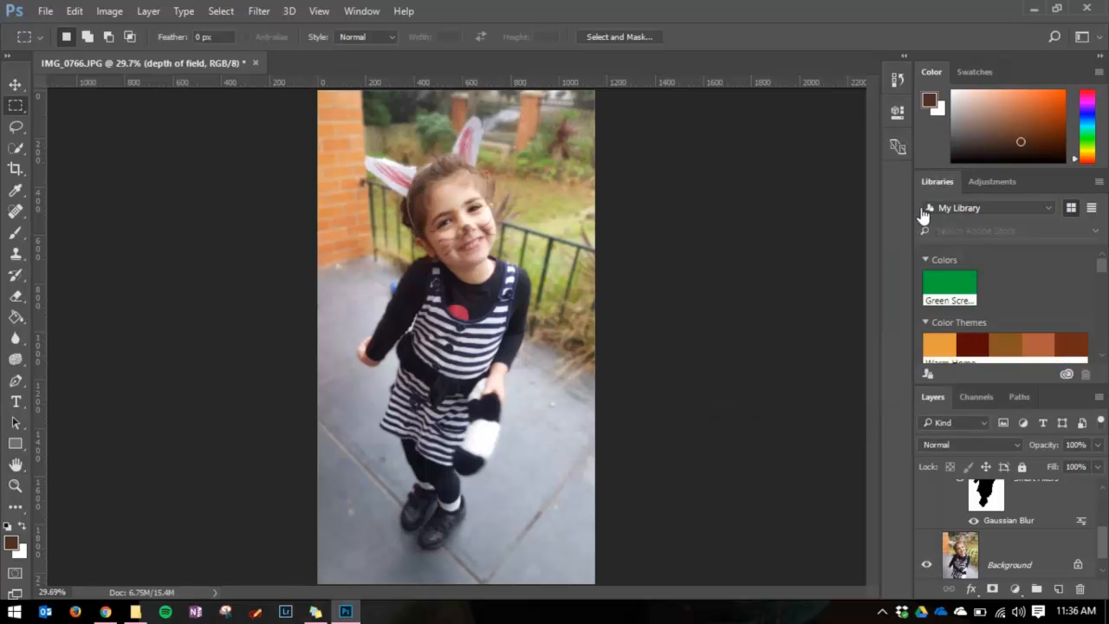